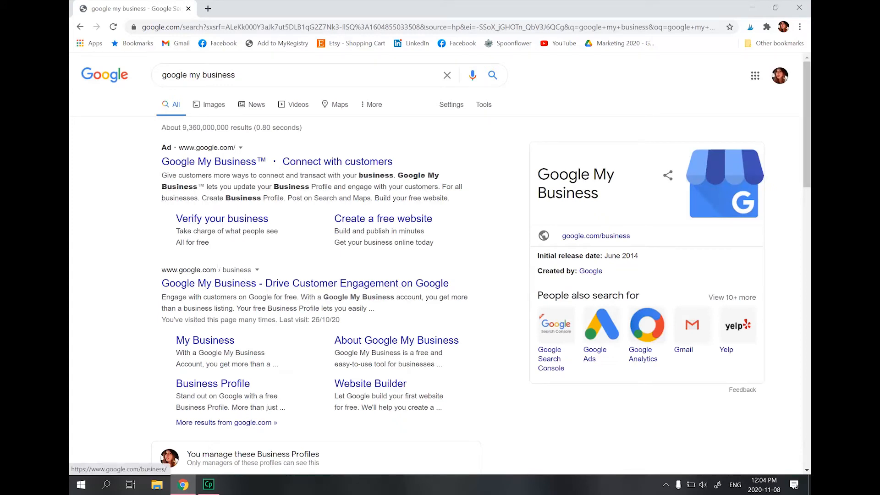
Open the Google My Business site from the search results, go to the location manager and start adding a single location
{"action": "left_click", "coordinate": [219, 282]}
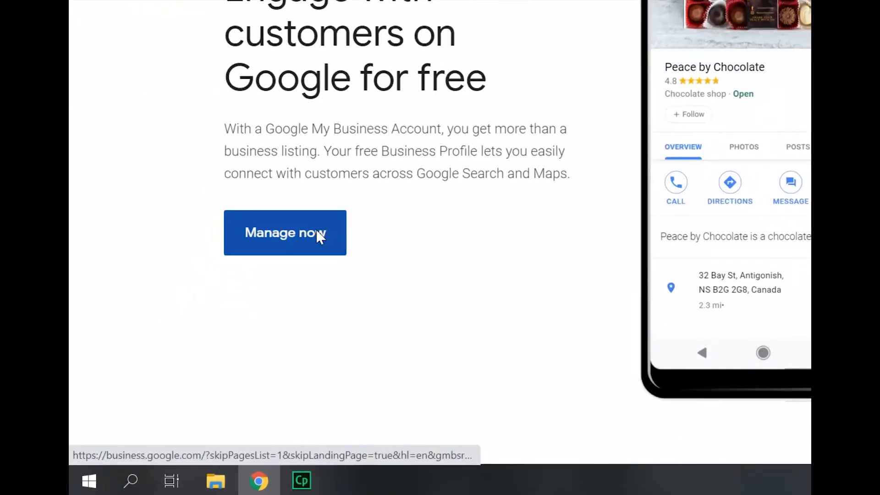
{"action": "left_click", "coordinate": [227, 328]}
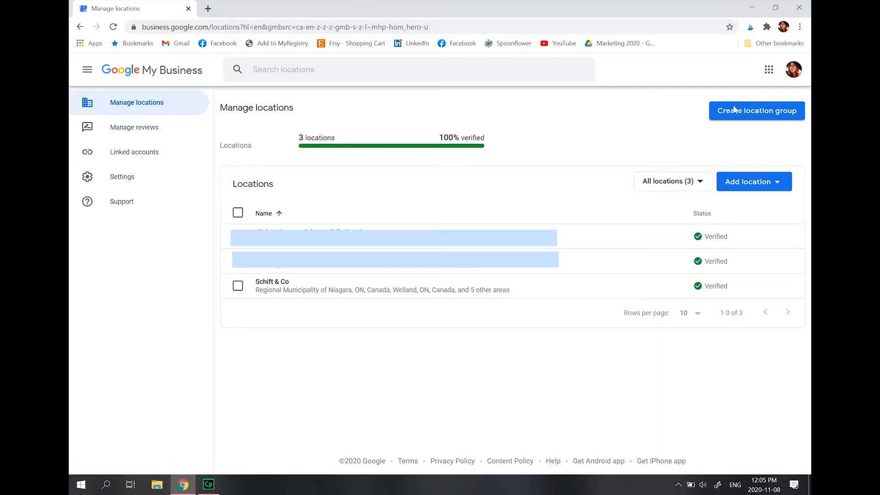
{"action": "left_click", "coordinate": [779, 179]}
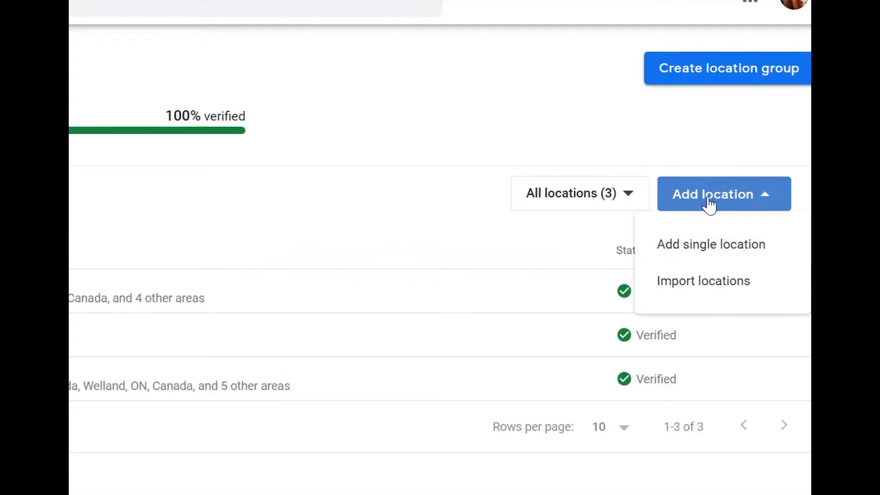
{"action": "left_click", "coordinate": [708, 249]}
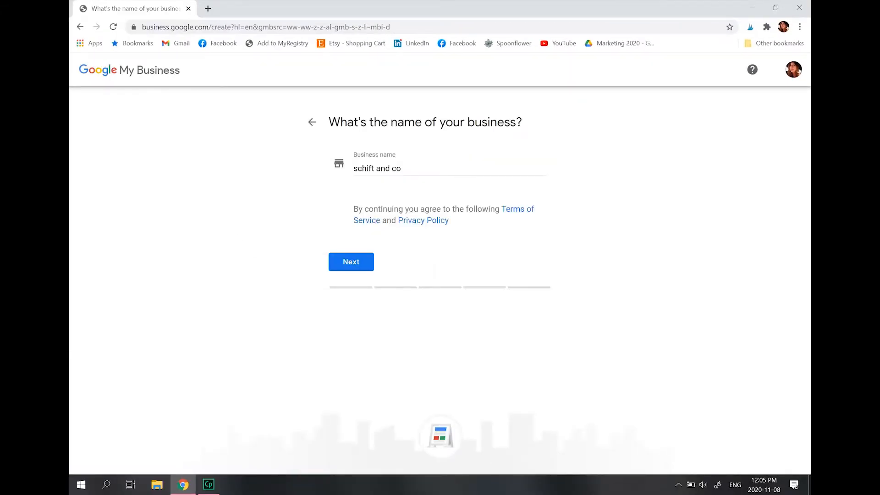
Name the new business Magical Wedding Photography and continue to the category question
{"action": "left_click_drag", "start_coordinate": [404, 168], "coordinate": [339, 173]}
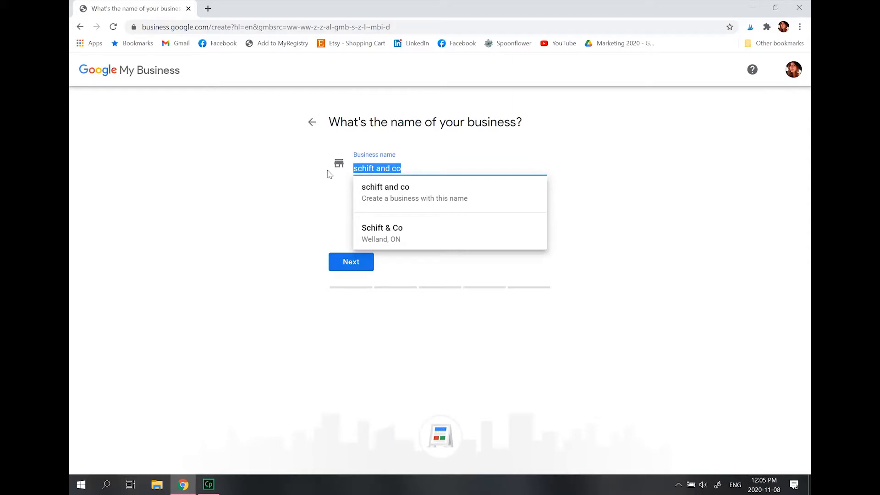
{"action": "left_click", "coordinate": [567, 146]}
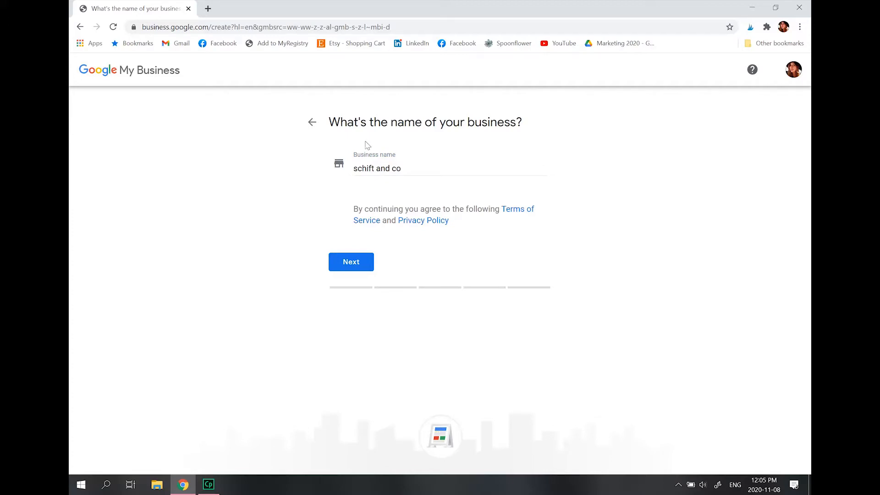
{"action": "left_click_drag", "start_coordinate": [403, 169], "coordinate": [352, 169]}
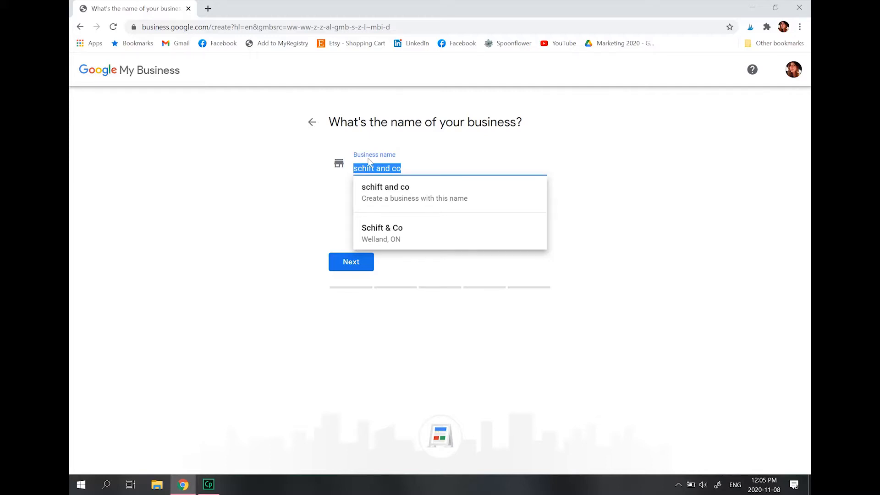
{"action": "type", "text": "Ma"}
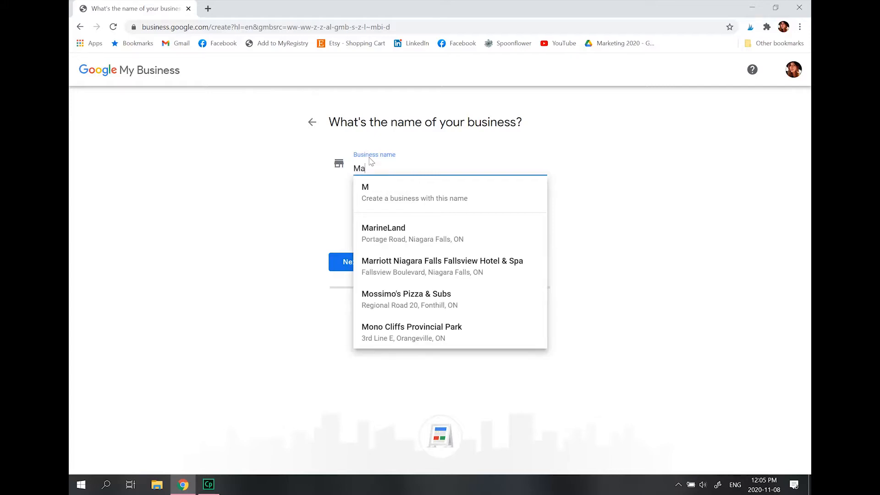
{"action": "type", "text": "gical We"}
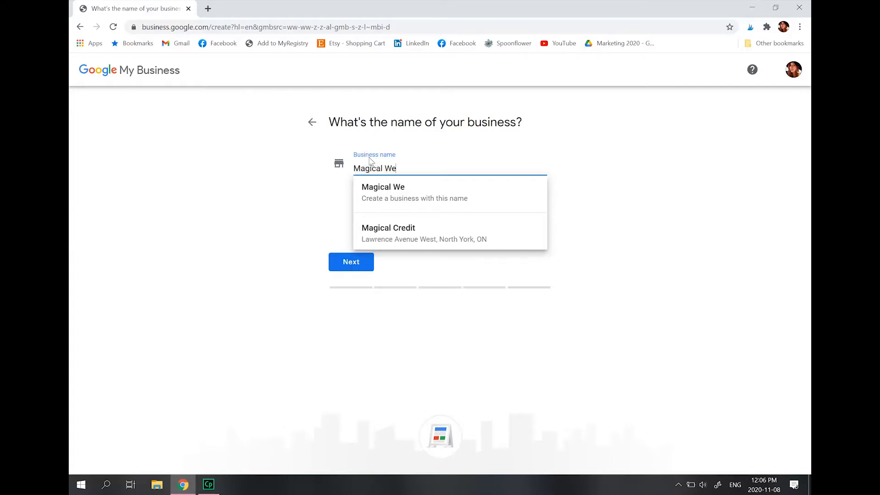
{"action": "type", "text": "dding Pho"}
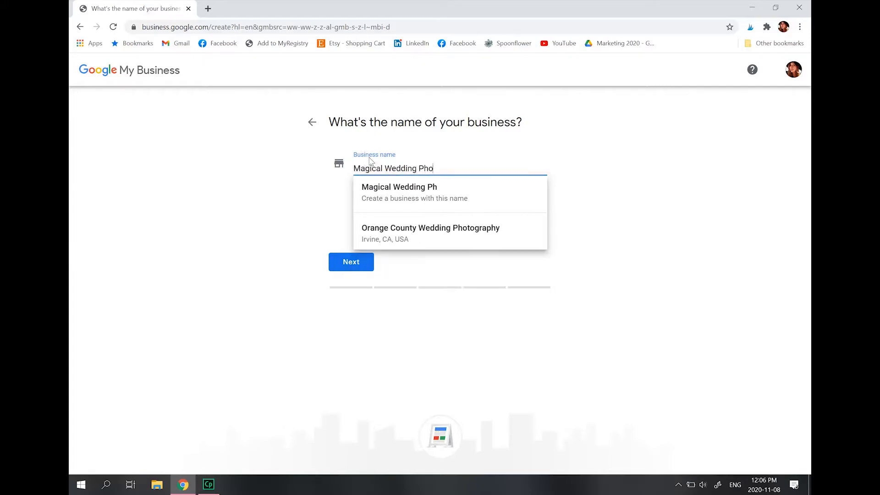
{"action": "type", "text": "tography"}
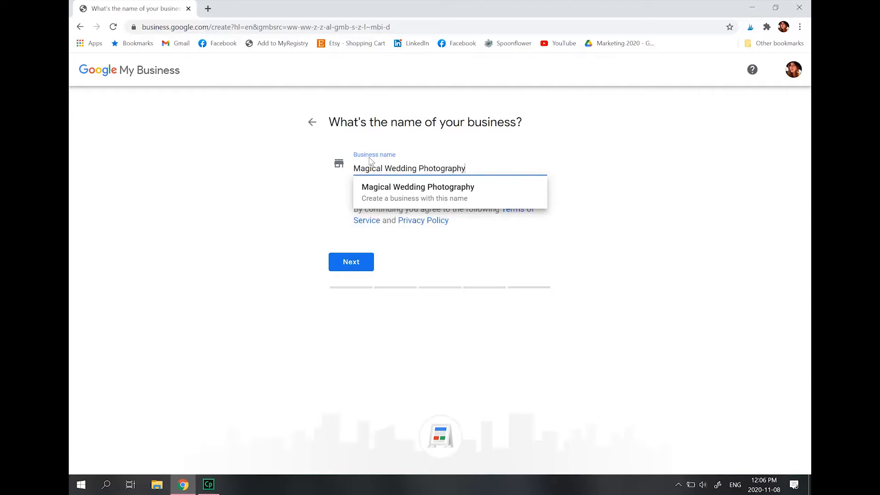
{"action": "left_click", "coordinate": [386, 193]}
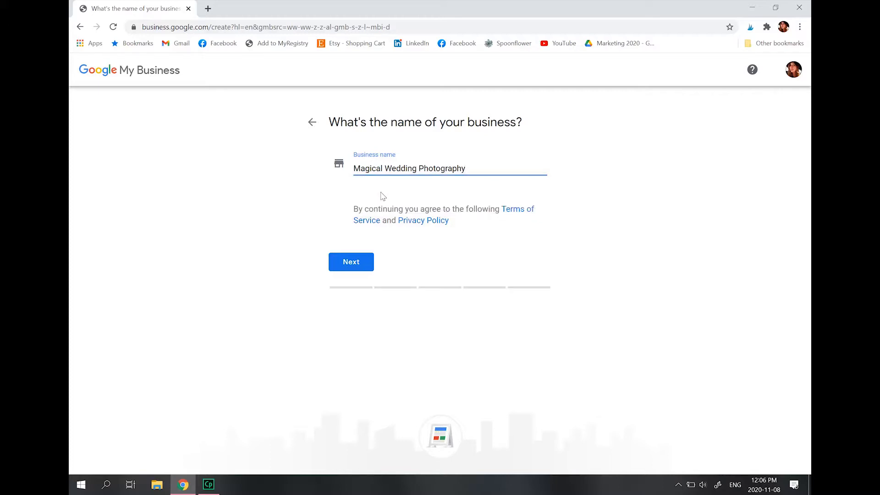
{"action": "left_click", "coordinate": [352, 263]}
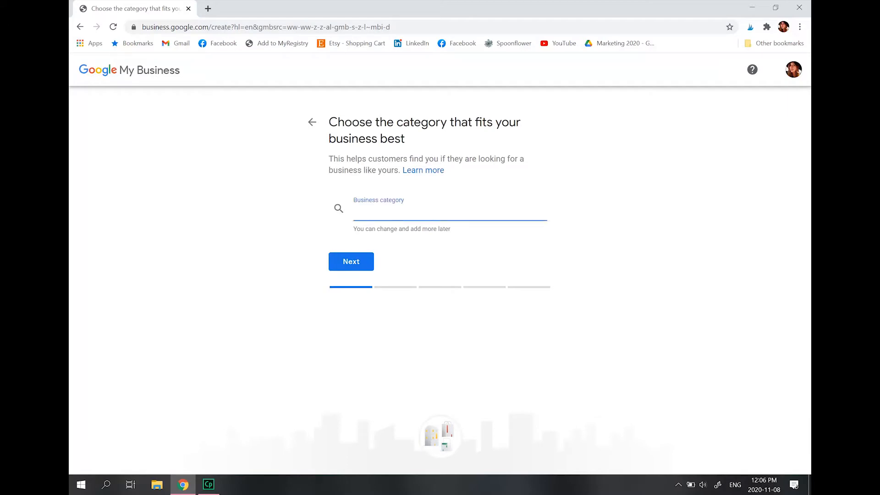
Choose Wedding photographer as the business category and continue
{"action": "type", "text": "wedding"}
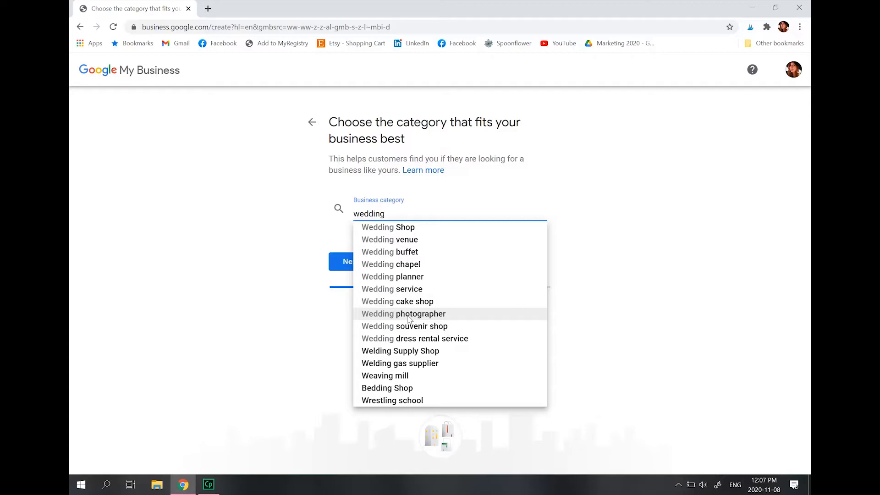
{"action": "left_click", "coordinate": [380, 316]}
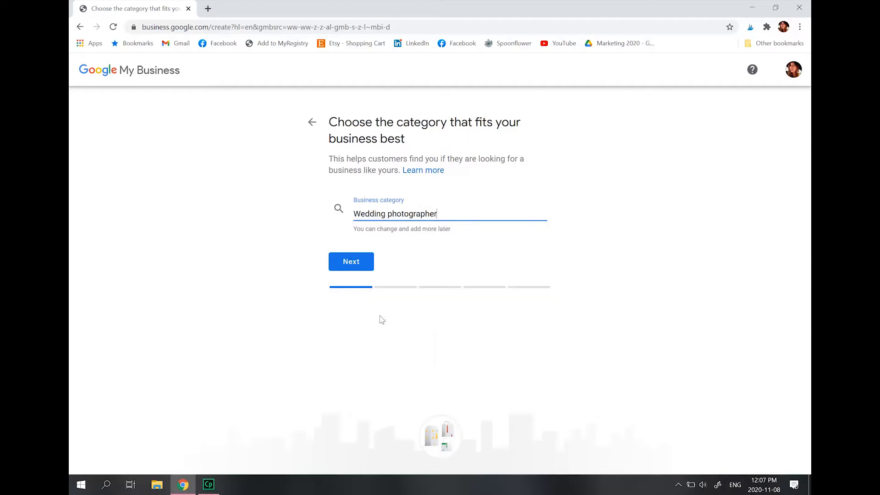
{"action": "left_click", "coordinate": [357, 260]}
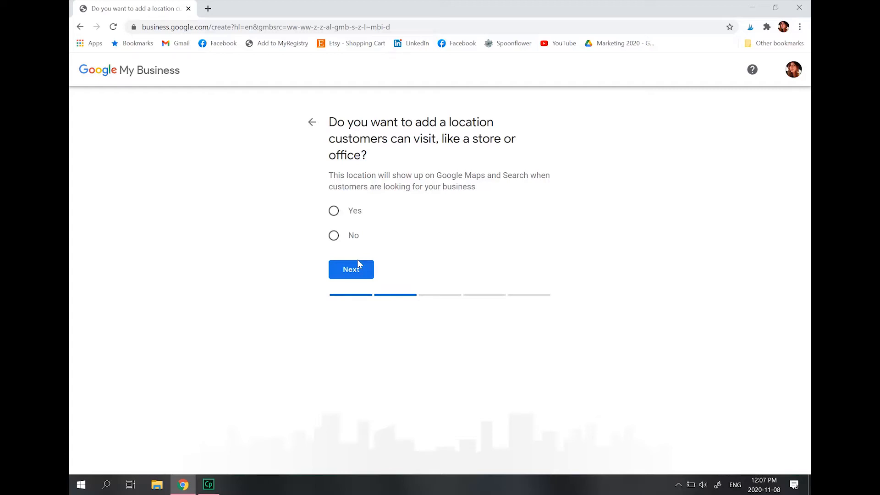
Decline adding a location customers can visit and set the service area to Niagara, ON, Canada
{"action": "left_click", "coordinate": [333, 236]}
{"action": "left_click", "coordinate": [348, 270]}
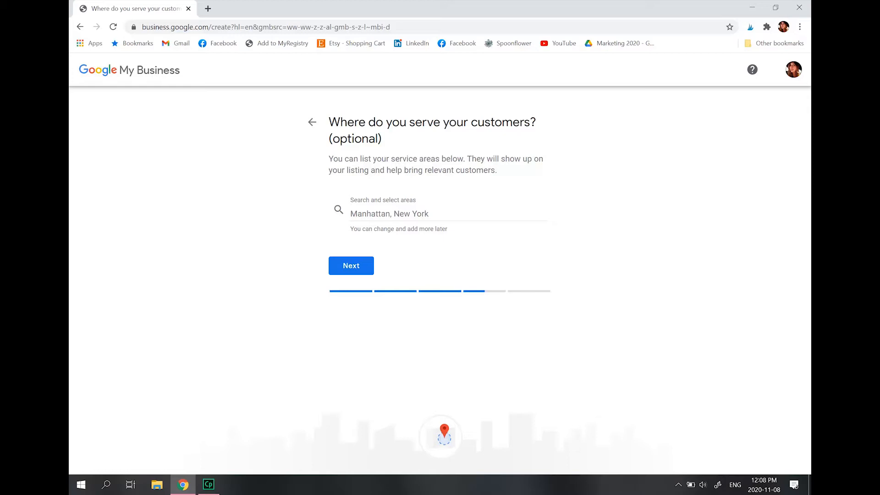
{"action": "left_click", "coordinate": [403, 213]}
{"action": "type", "text": "Niaga"}
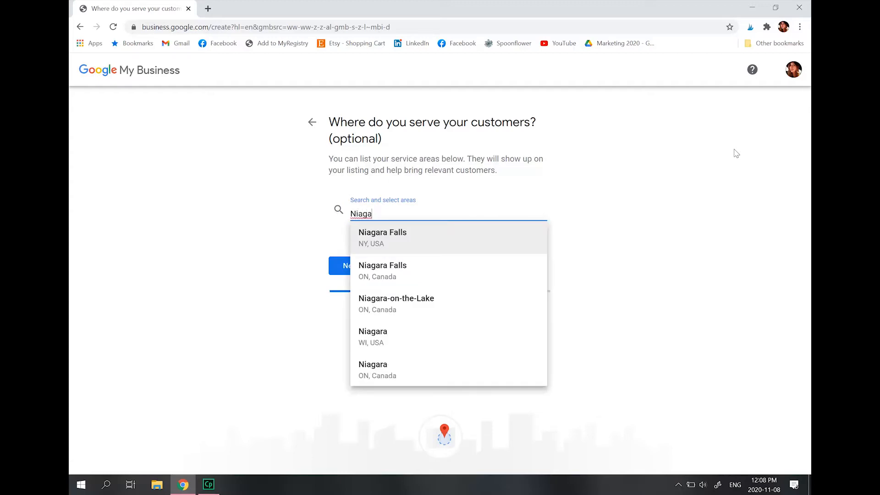
{"action": "left_click", "coordinate": [374, 371]}
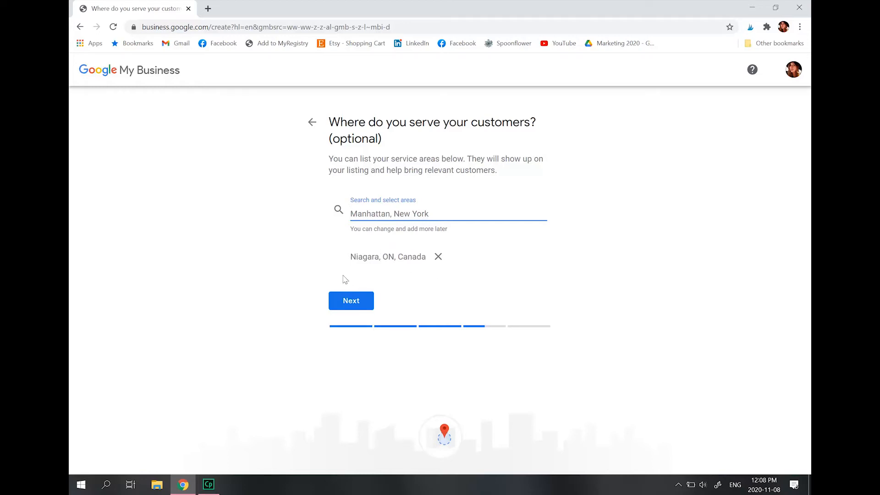
{"action": "left_click", "coordinate": [360, 300]}
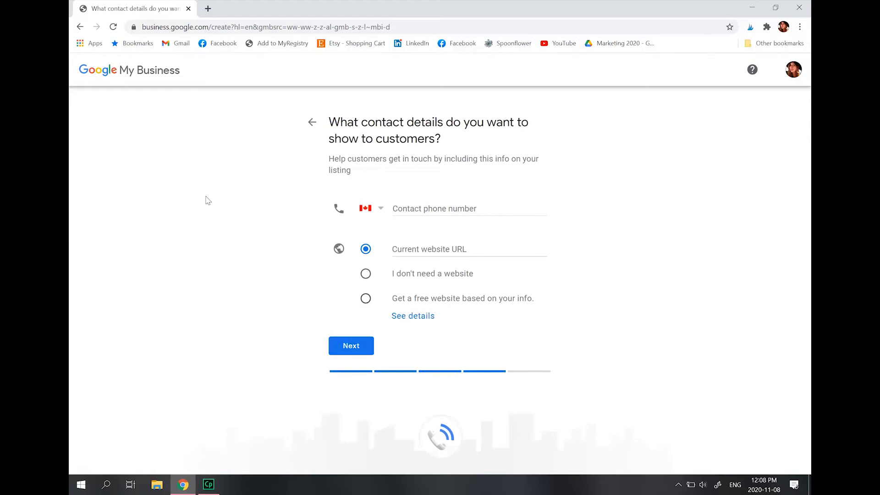
{"action": "left_click", "coordinate": [394, 209]}
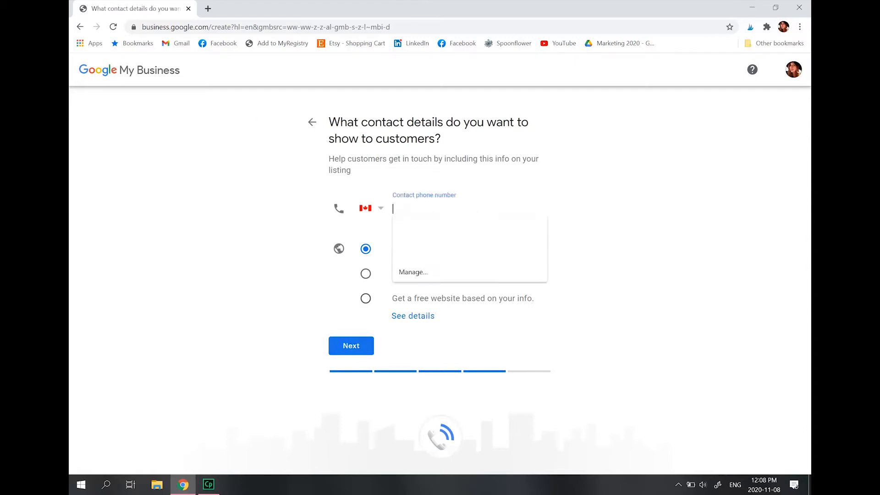
{"action": "type", "text": "289"}
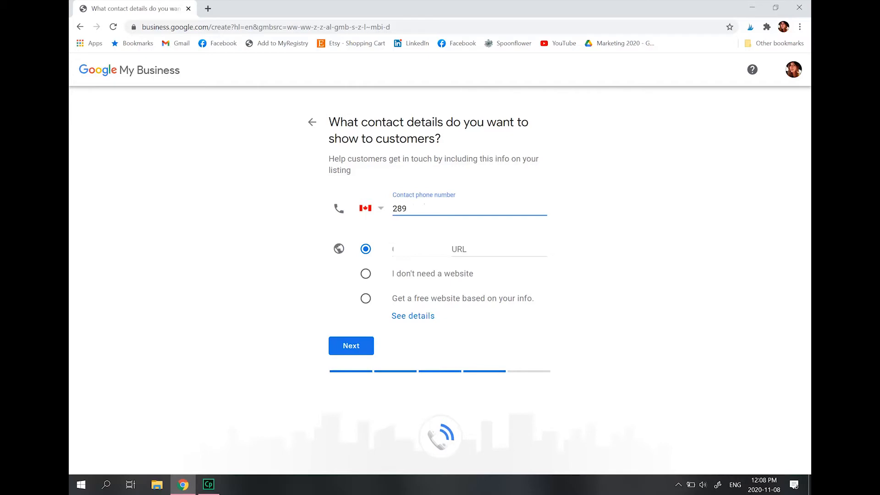
{"action": "left_click", "coordinate": [429, 249]}
{"action": "type", "text": "w"}
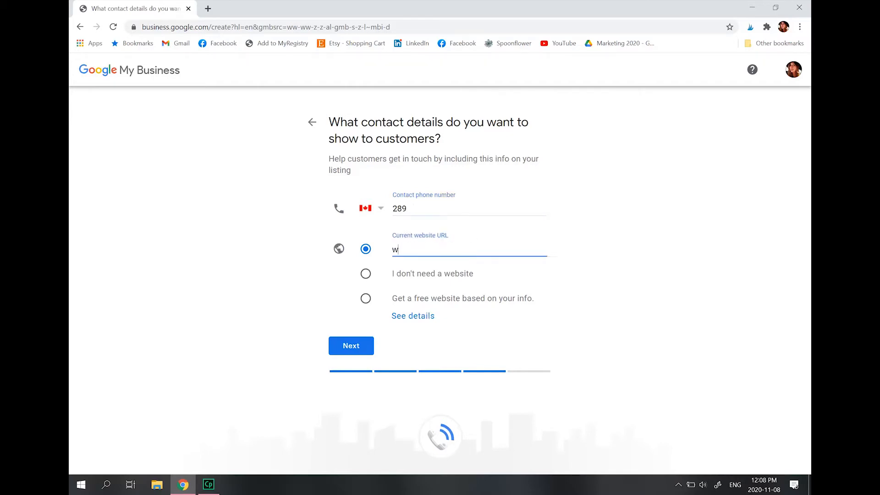
{"action": "type", "text": "ww.schiftandco.com"}
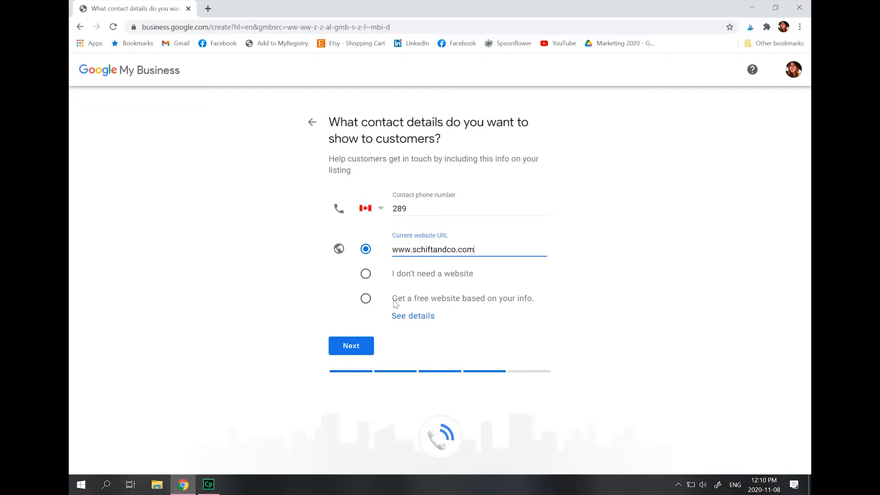
{"action": "left_click", "coordinate": [351, 346]}
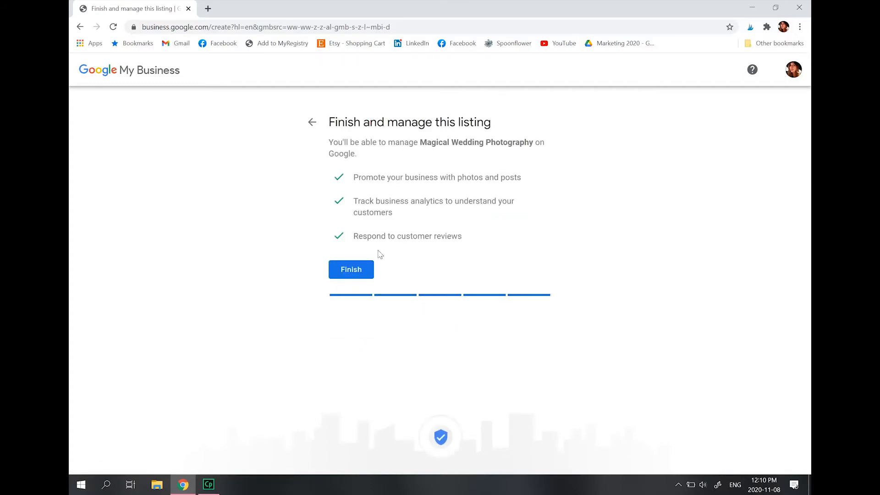
{"action": "left_click", "coordinate": [358, 271]}
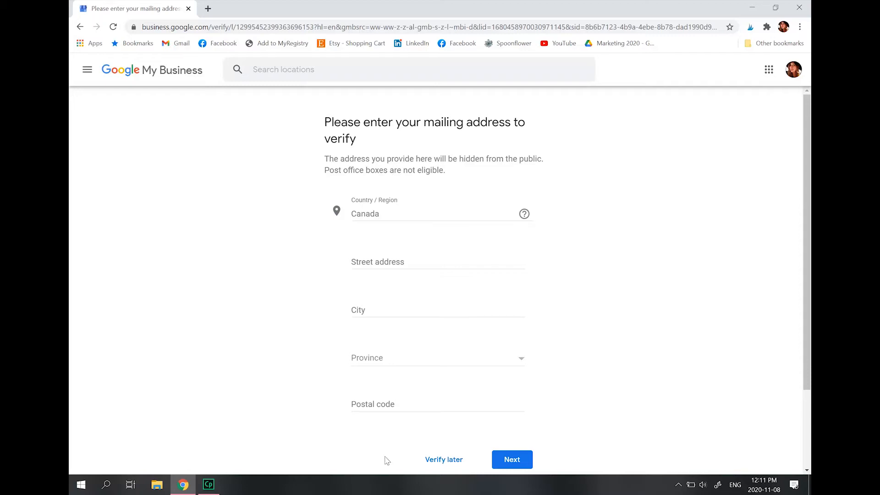
Postpone the mailing address verification and save Wedding and engagement as the offered service
{"action": "left_click", "coordinate": [441, 461]}
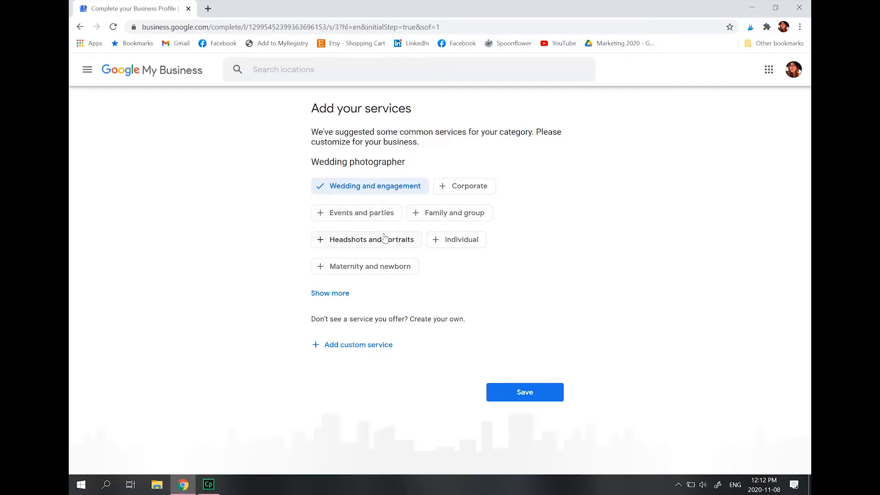
{"action": "left_click", "coordinate": [522, 397]}
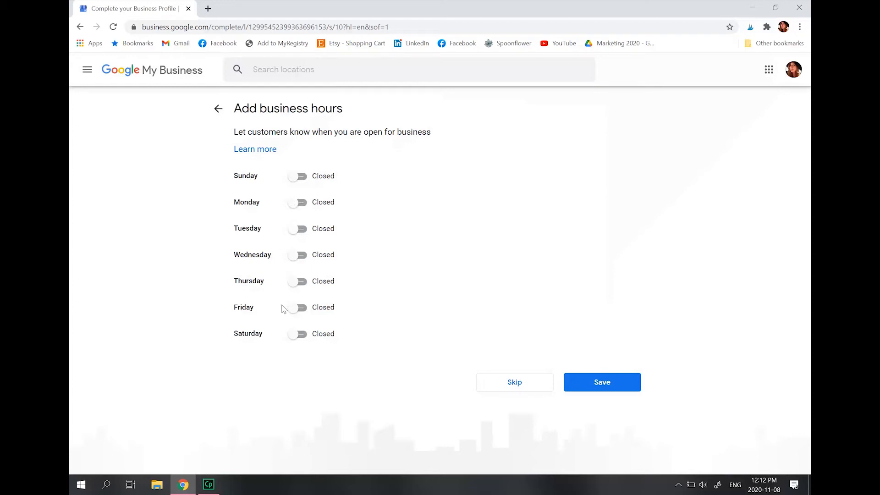
Mark Monday through Friday as open in the business hours
{"action": "left_click", "coordinate": [296, 205]}
{"action": "left_click", "coordinate": [296, 229]}
{"action": "left_click", "coordinate": [296, 255]}
{"action": "left_click", "coordinate": [296, 281]}
{"action": "left_click", "coordinate": [295, 307]}
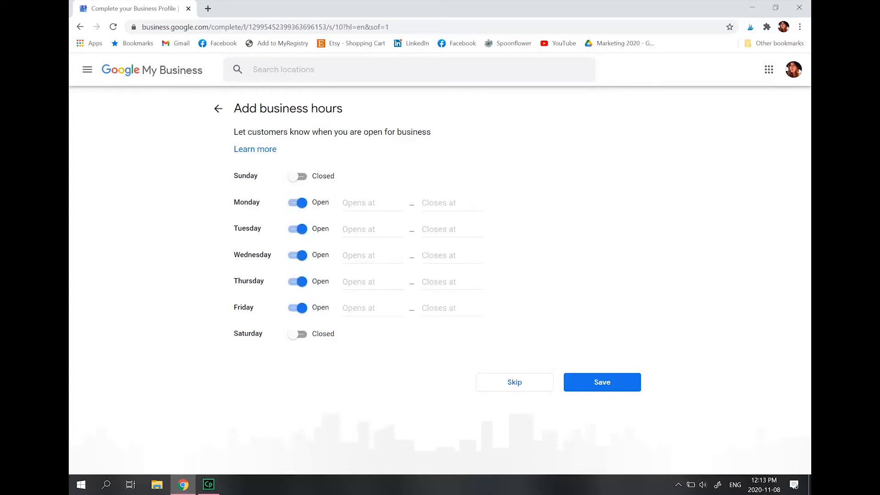
Set Monday's business hours to open at 8:00 AM and close at 4:30 AM
{"action": "left_click", "coordinate": [367, 203]}
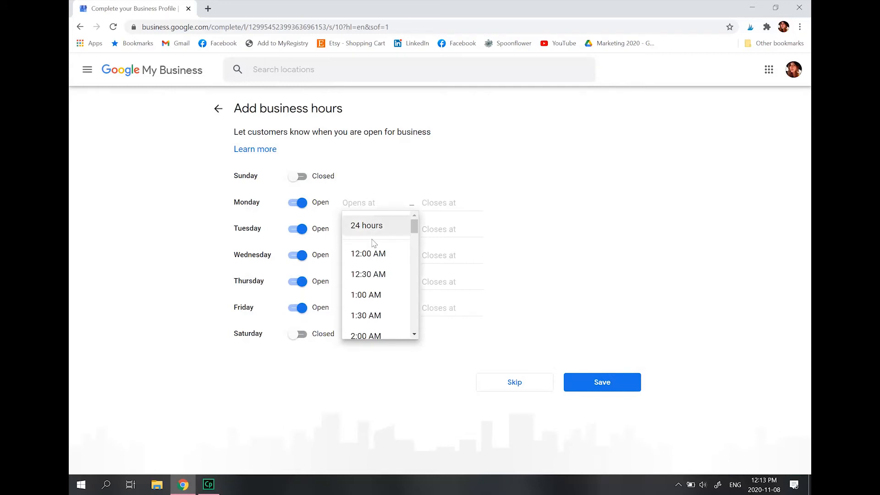
{"action": "scroll", "coordinate": [373, 259], "scroll_direction": "down", "scroll_amount": 3}
{"action": "scroll", "coordinate": [373, 261], "scroll_direction": "down", "scroll_amount": 4}
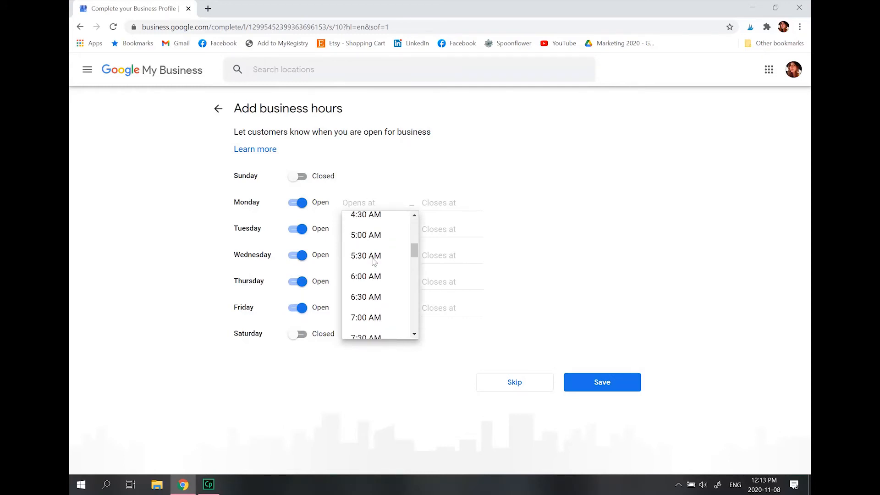
{"action": "left_click", "coordinate": [372, 274]}
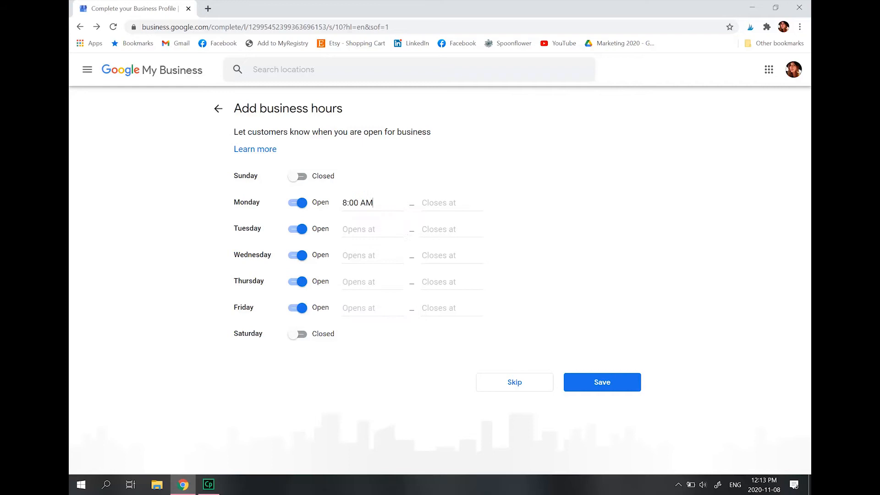
{"action": "left_click", "coordinate": [424, 207]}
{"action": "scroll", "coordinate": [477, 255], "scroll_direction": "down", "scroll_amount": 2}
{"action": "scroll", "coordinate": [477, 257], "scroll_direction": "down", "scroll_amount": 2}
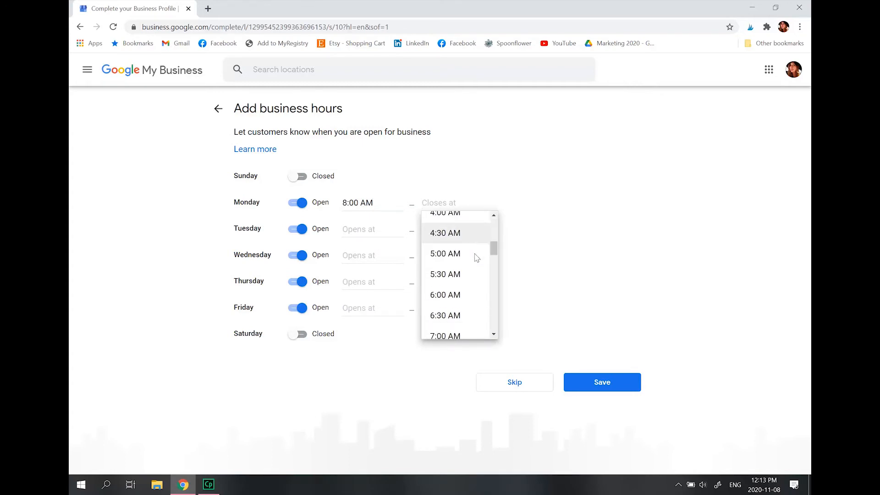
{"action": "left_click", "coordinate": [455, 237]}
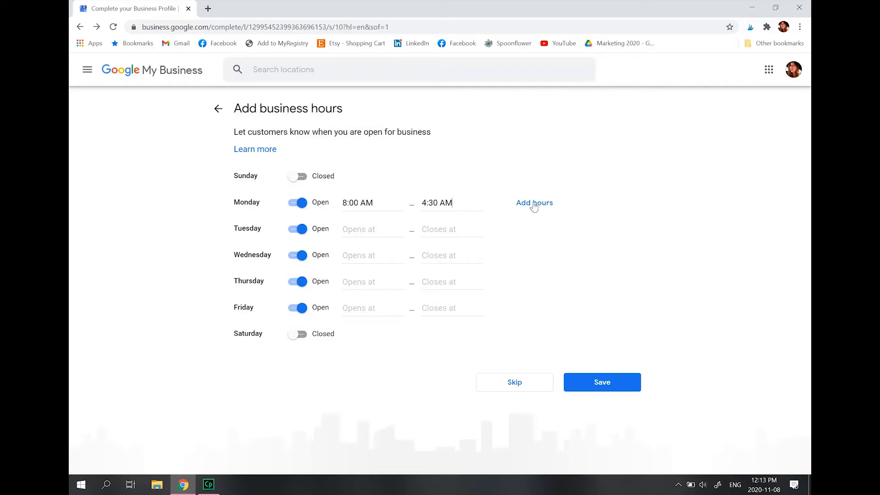
Mark Tuesday through Friday as closed and save the business hours
{"action": "left_click", "coordinate": [303, 231]}
{"action": "left_click", "coordinate": [300, 256]}
{"action": "left_click", "coordinate": [302, 282]}
{"action": "left_click", "coordinate": [301, 310]}
{"action": "left_click", "coordinate": [607, 387]}
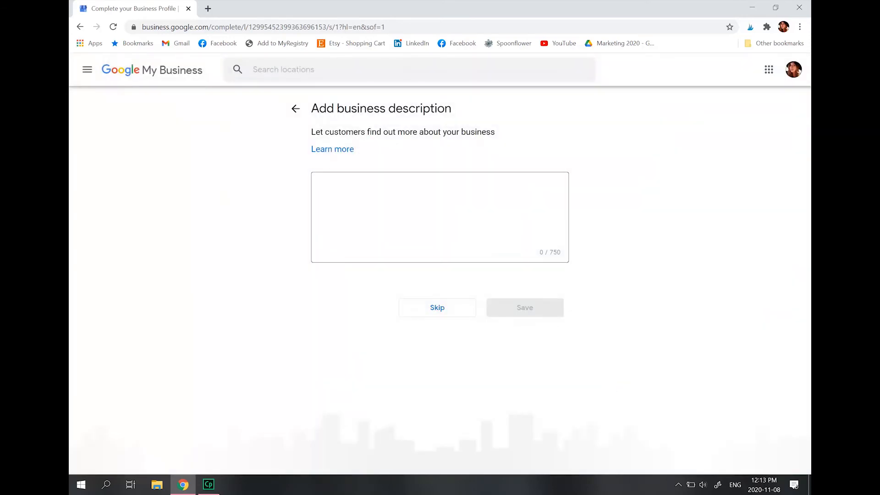
Skip the business description and photos, and finish the profile setup to reach the listing's dashboard
{"action": "left_click", "coordinate": [320, 186]}
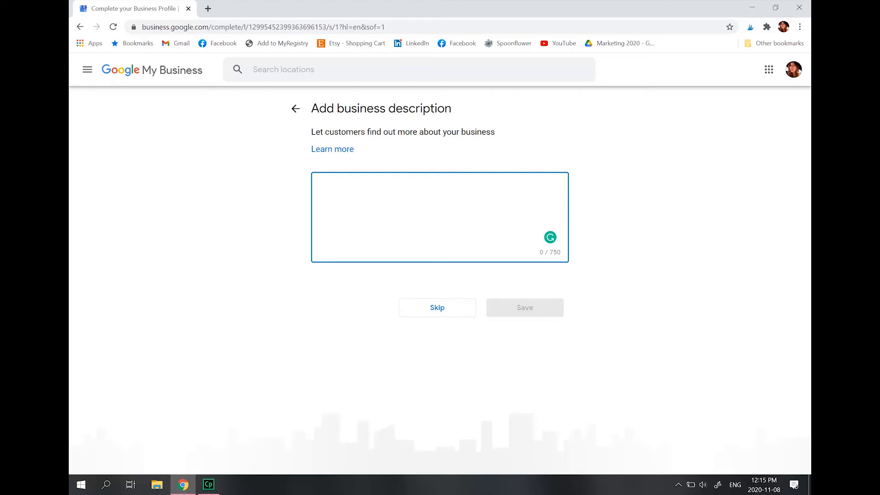
{"action": "left_click", "coordinate": [437, 308]}
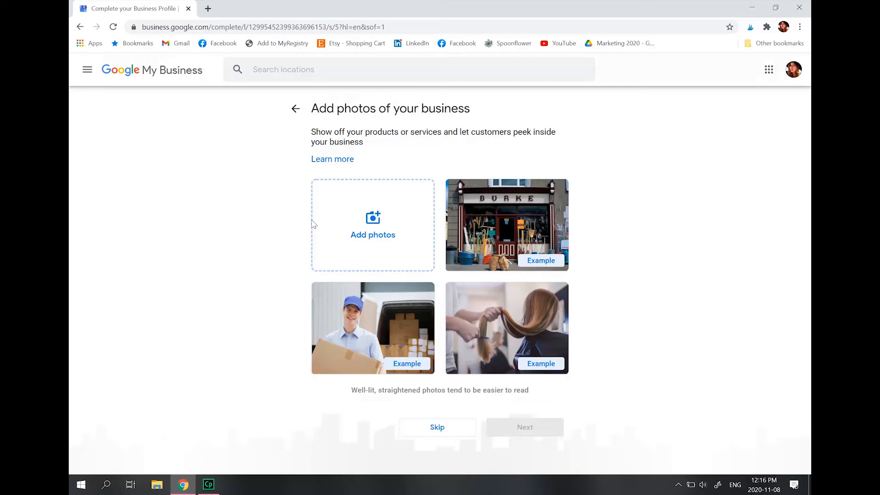
{"action": "left_click", "coordinate": [449, 421]}
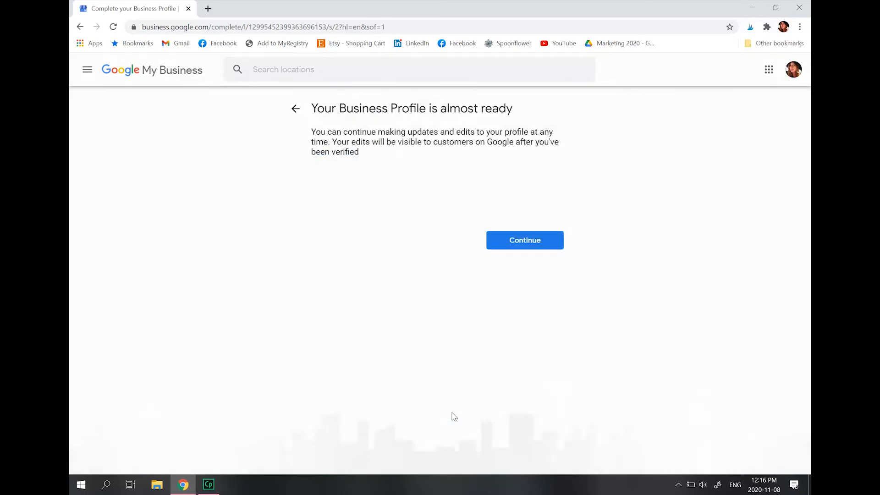
{"action": "left_click", "coordinate": [512, 244]}
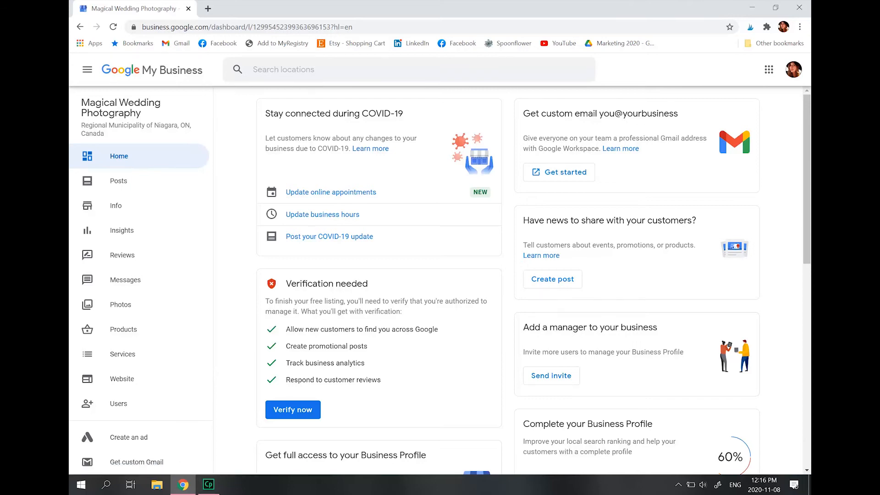
Look over the cards on the listing's home dashboard, from verification and profile completion to messaging, reviews and advertising credit
{"action": "scroll", "coordinate": [450, 172], "scroll_direction": "down", "scroll_amount": 1}
{"action": "scroll", "coordinate": [450, 172], "scroll_direction": "down", "scroll_amount": 5}
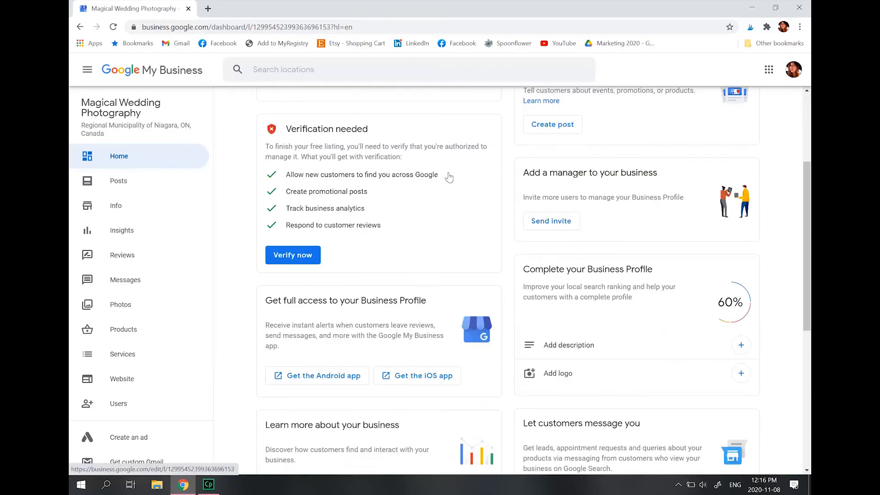
{"action": "scroll", "coordinate": [450, 177], "scroll_direction": "down", "scroll_amount": 4}
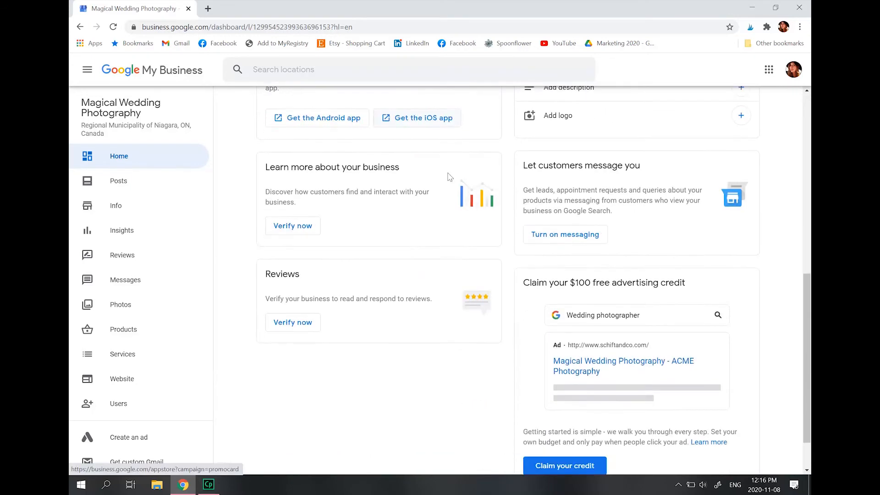
{"action": "scroll", "coordinate": [438, 196], "scroll_direction": "up", "scroll_amount": 2}
{"action": "scroll", "coordinate": [440, 202], "scroll_direction": "down", "scroll_amount": 2}
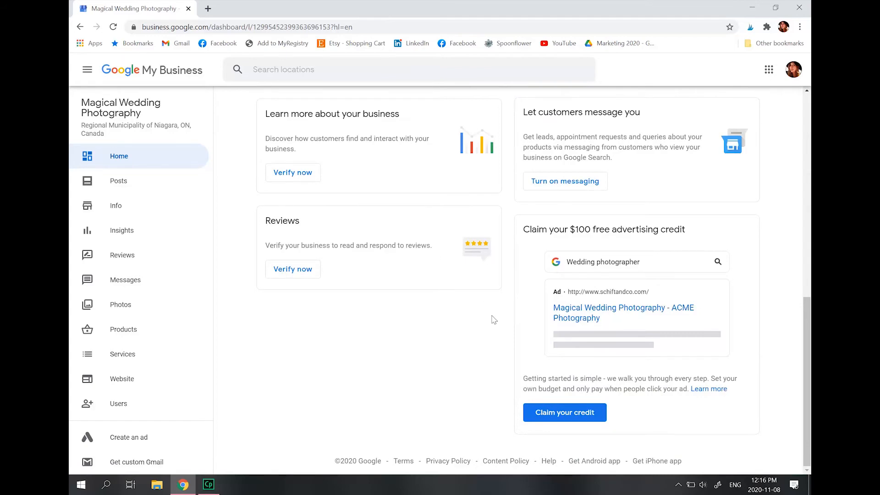
{"action": "scroll", "coordinate": [493, 319], "scroll_direction": "up", "scroll_amount": 10}
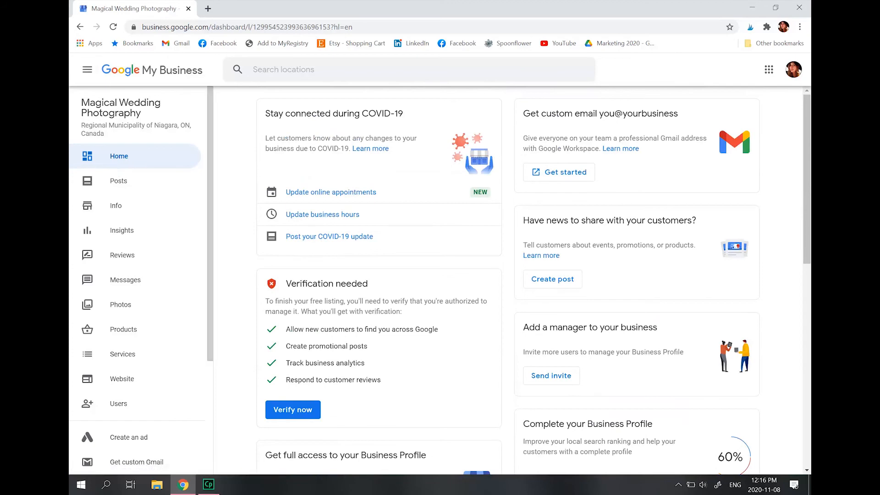
Start a first post to examine the COVID-19 update form and its optional button choices, and close it without publishing
{"action": "left_click", "coordinate": [118, 182]}
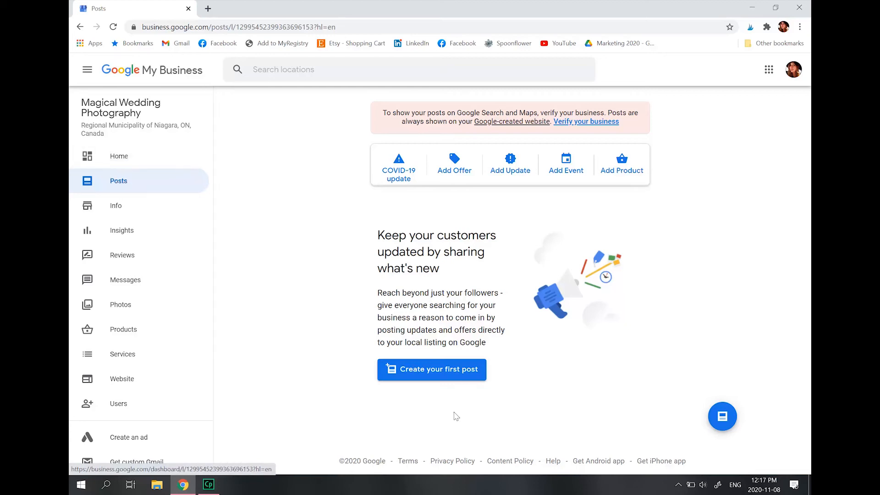
{"action": "left_click", "coordinate": [436, 374]}
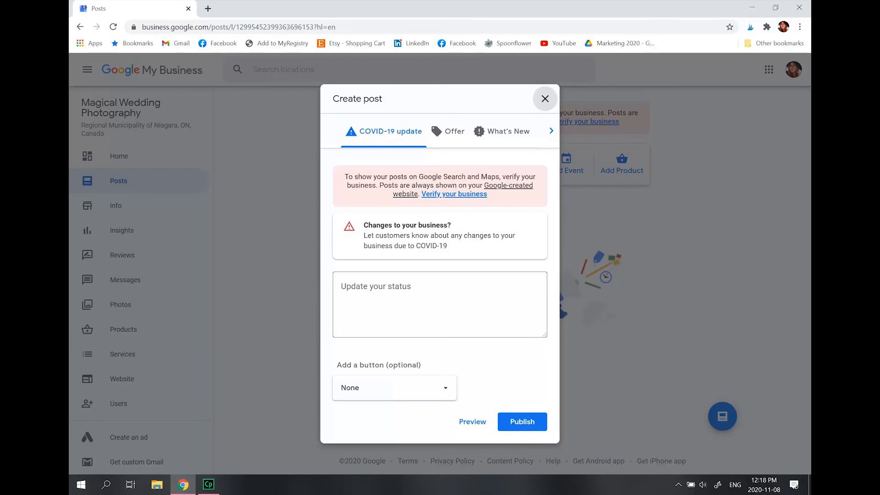
{"action": "left_click", "coordinate": [442, 394]}
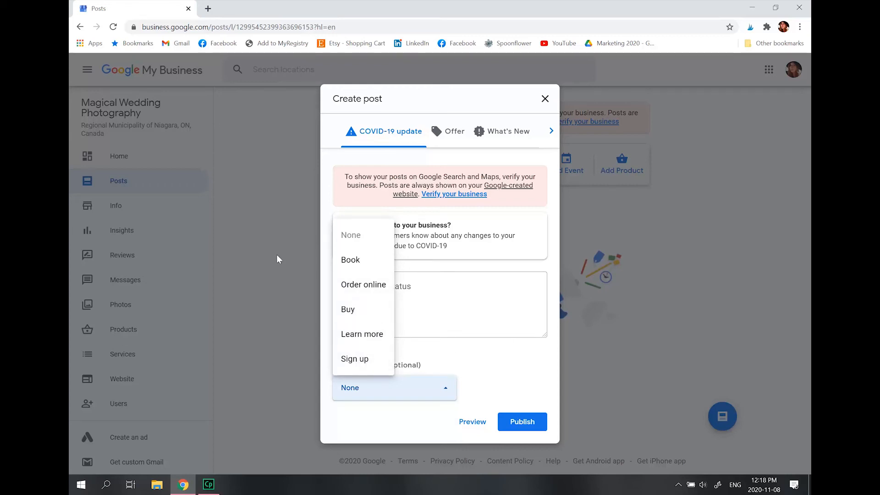
{"action": "left_click", "coordinate": [489, 355]}
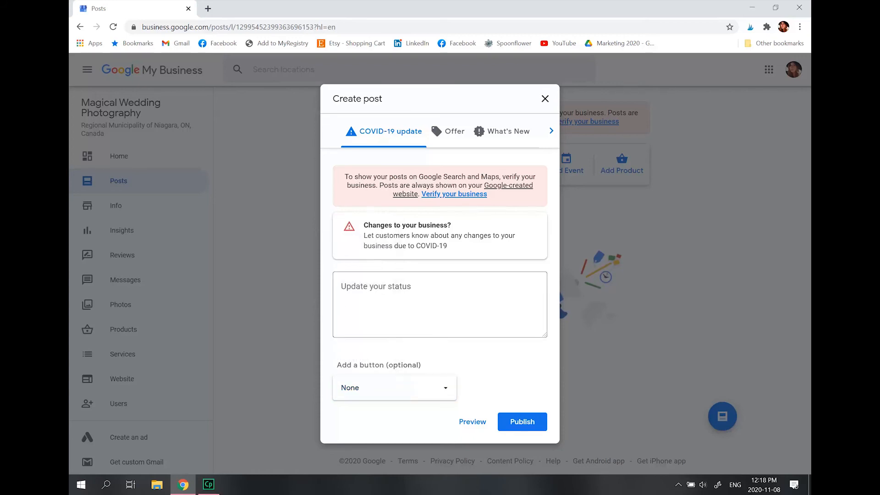
{"action": "left_click", "coordinate": [545, 99]}
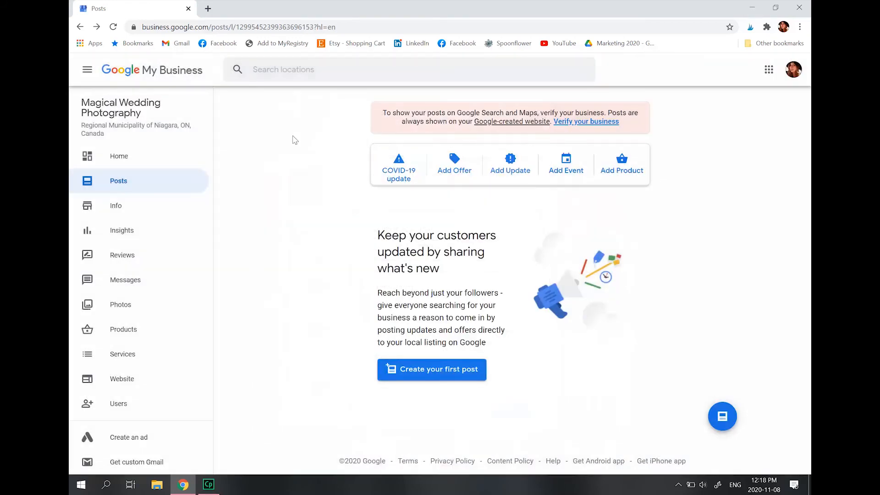
Open the primary category for editing in the business info and cancel without applying changes
{"action": "left_click", "coordinate": [134, 206]}
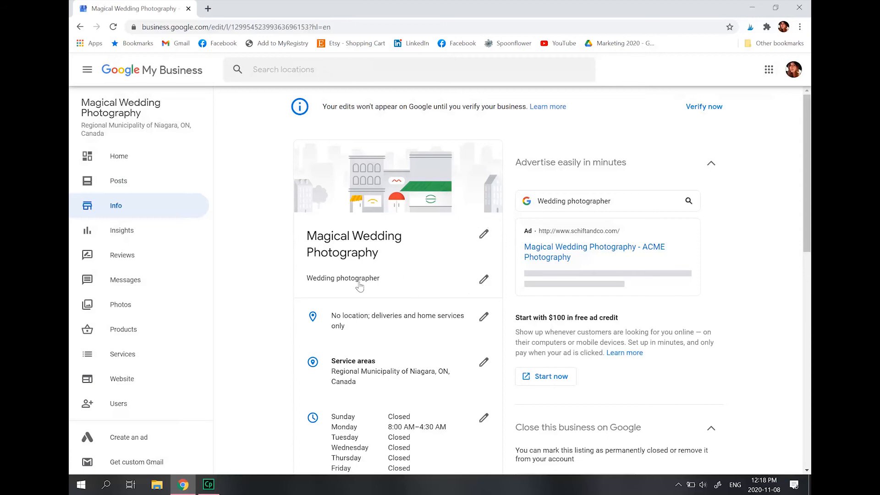
{"action": "left_click", "coordinate": [485, 283]}
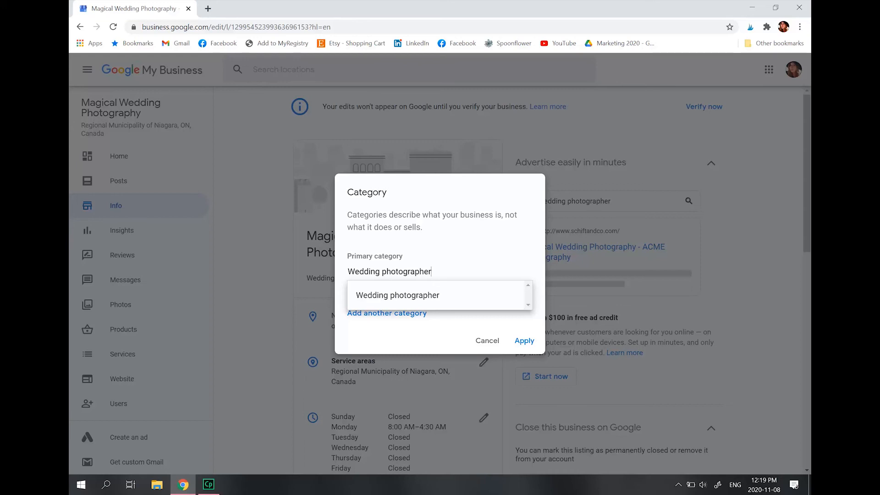
{"action": "left_click", "coordinate": [401, 234]}
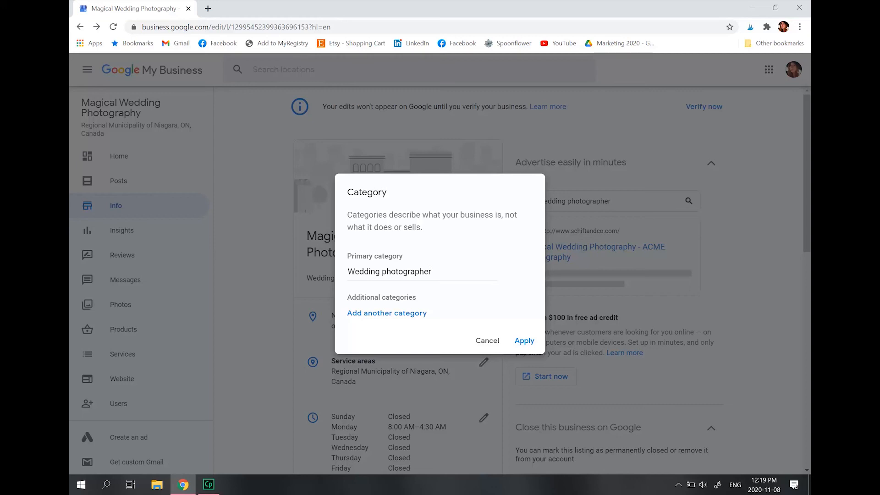
{"action": "left_click", "coordinate": [485, 341]}
Review the business info down to the services, view the Wedding and engagement service details, and close them unchanged
{"action": "scroll", "coordinate": [351, 330], "scroll_direction": "down", "scroll_amount": 2}
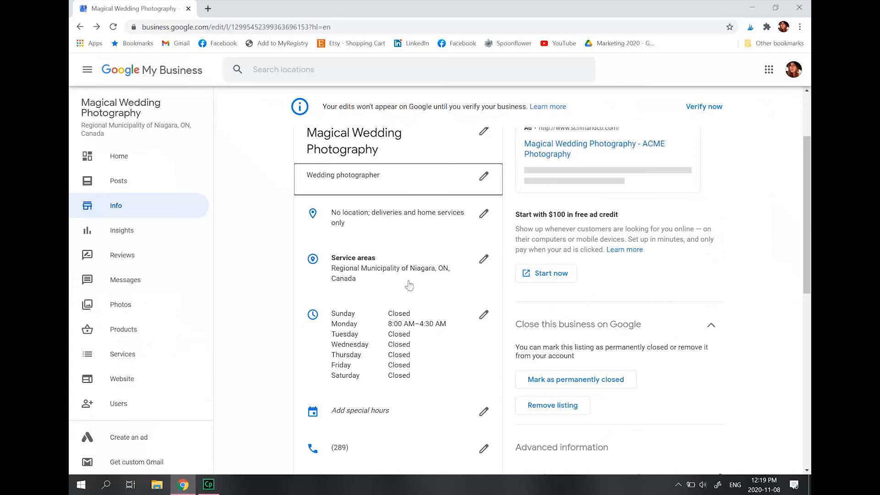
{"action": "scroll", "coordinate": [475, 272], "scroll_direction": "down", "scroll_amount": 1}
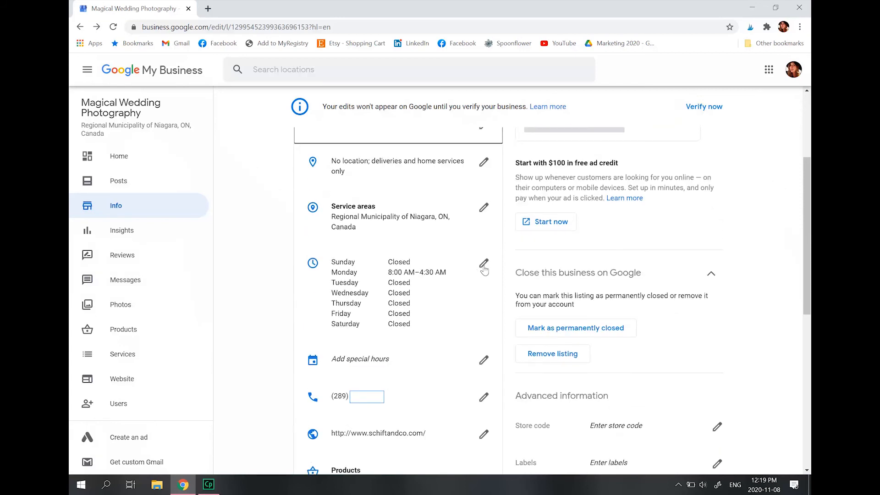
{"action": "scroll", "coordinate": [484, 265], "scroll_direction": "down", "scroll_amount": 2}
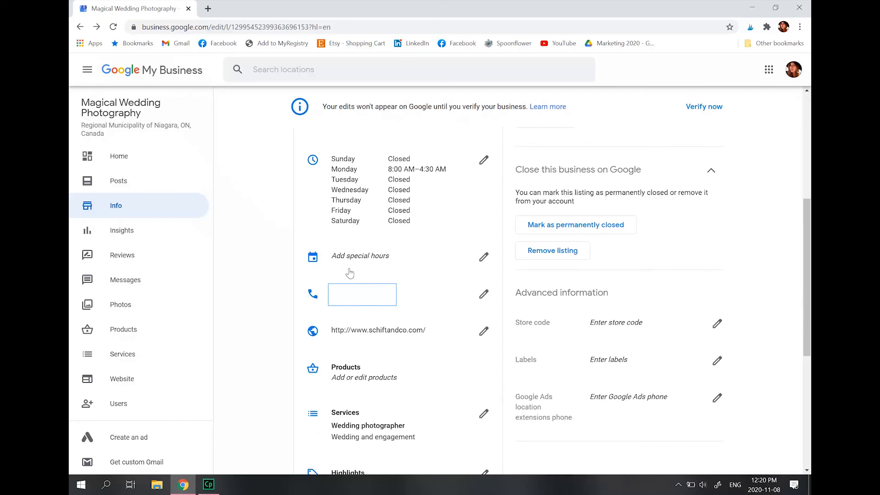
{"action": "scroll", "coordinate": [350, 274], "scroll_direction": "down", "scroll_amount": 3}
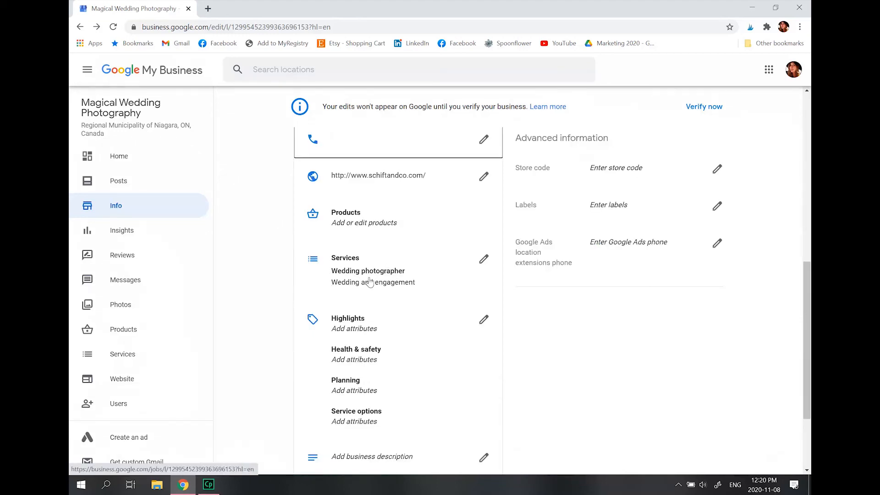
{"action": "left_click", "coordinate": [481, 260]}
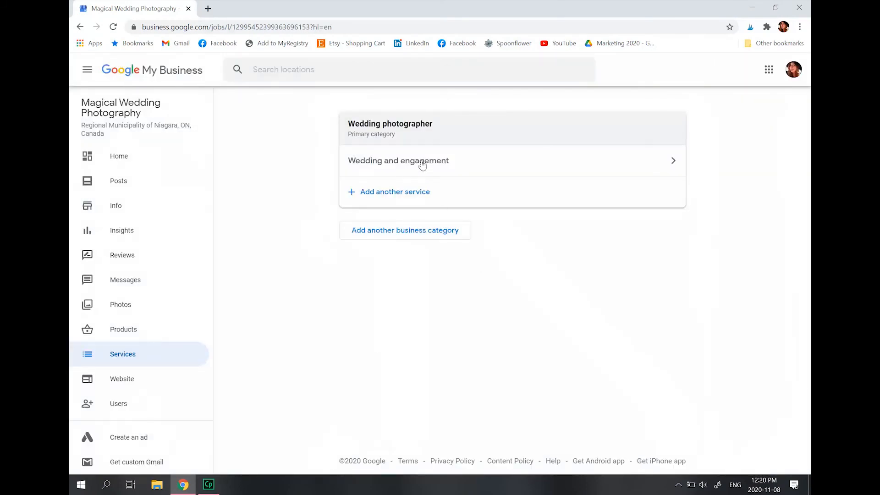
{"action": "left_click", "coordinate": [422, 165]}
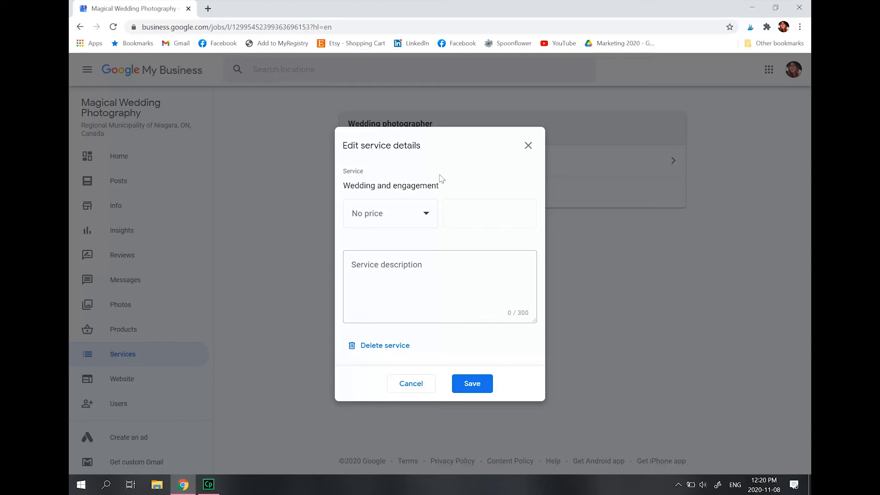
{"action": "left_click", "coordinate": [528, 145]}
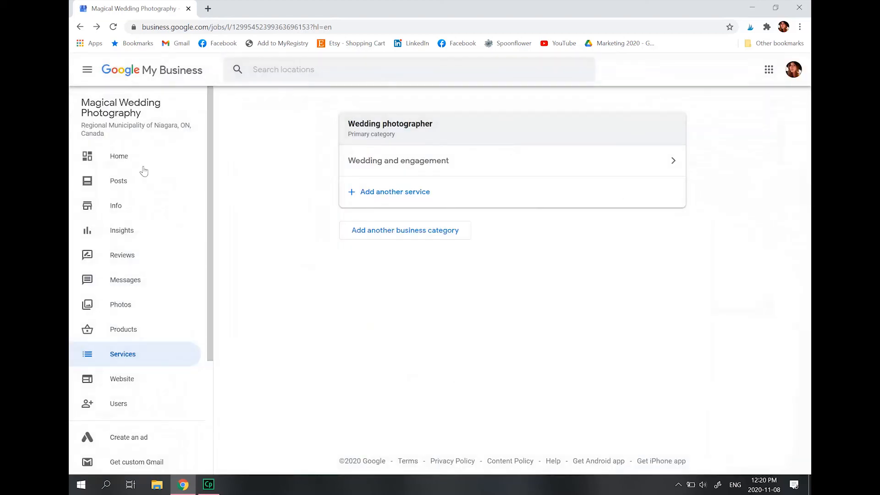
Return to the business info and review the attributes, business description, opening date and photos entries
{"action": "left_click", "coordinate": [135, 200]}
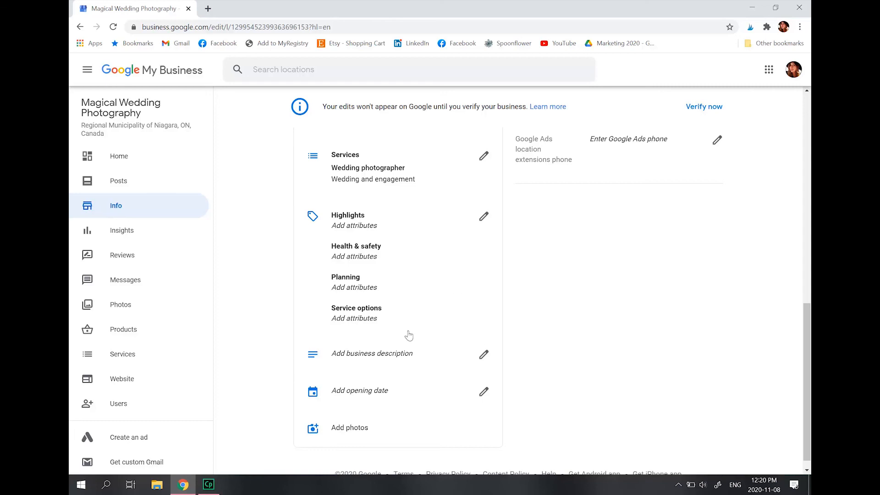
{"action": "scroll", "coordinate": [369, 296], "scroll_direction": "down", "scroll_amount": 1}
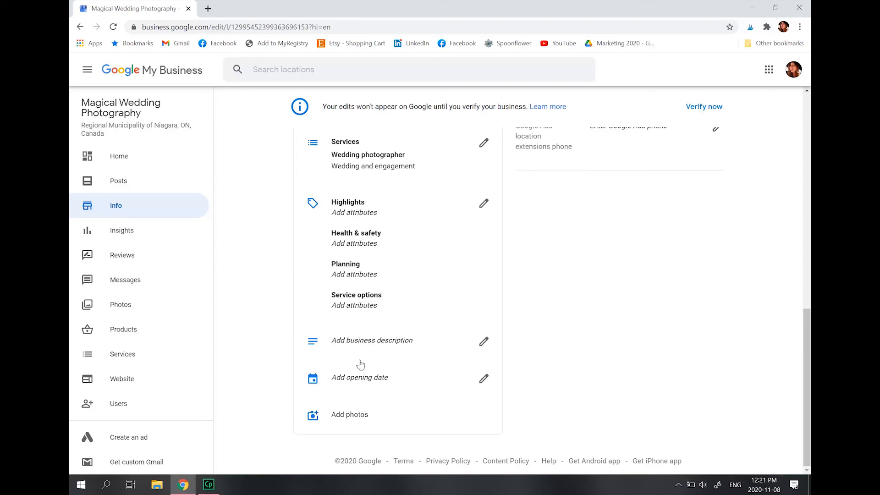
{"action": "scroll", "coordinate": [335, 395], "scroll_direction": "up", "scroll_amount": 10}
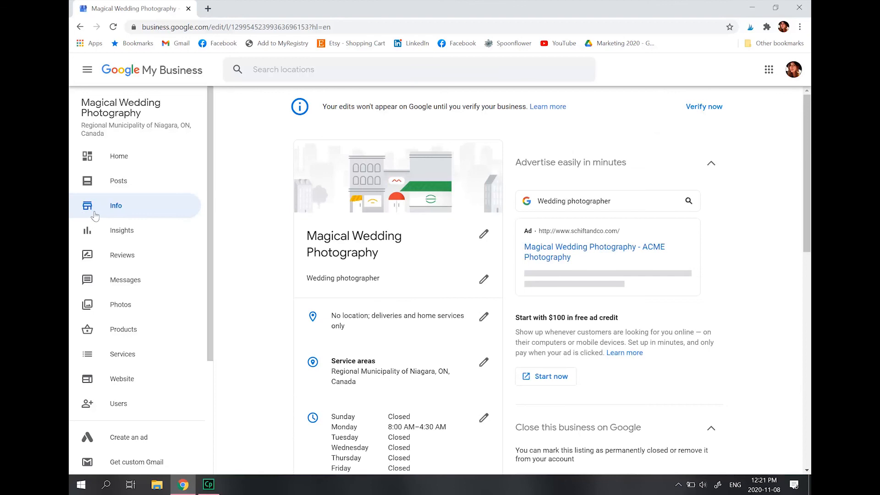
Look through the listing's Insights, Reviews, Messages and Photos sections and the remaining management options
{"action": "left_click", "coordinate": [129, 231]}
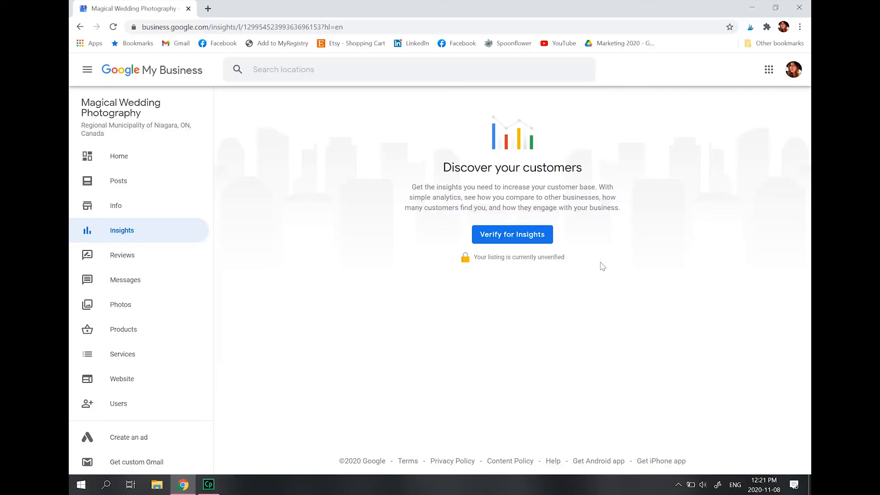
{"action": "left_click", "coordinate": [122, 255]}
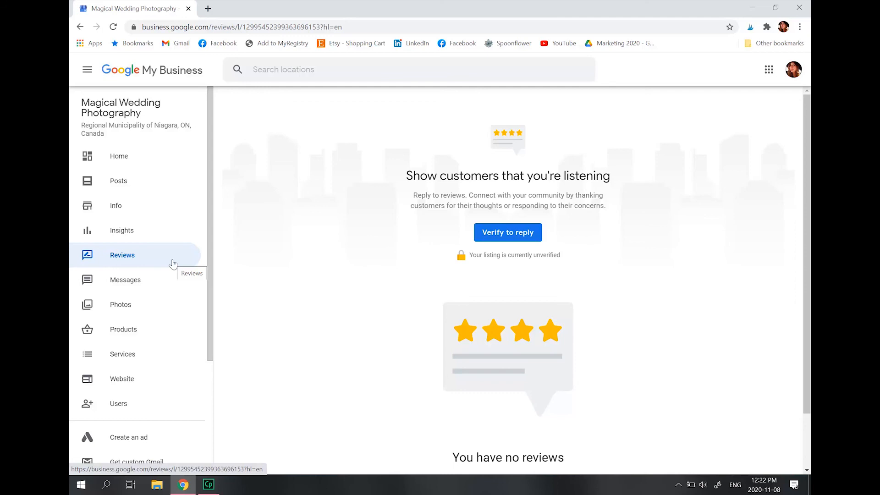
{"action": "left_click", "coordinate": [136, 286]}
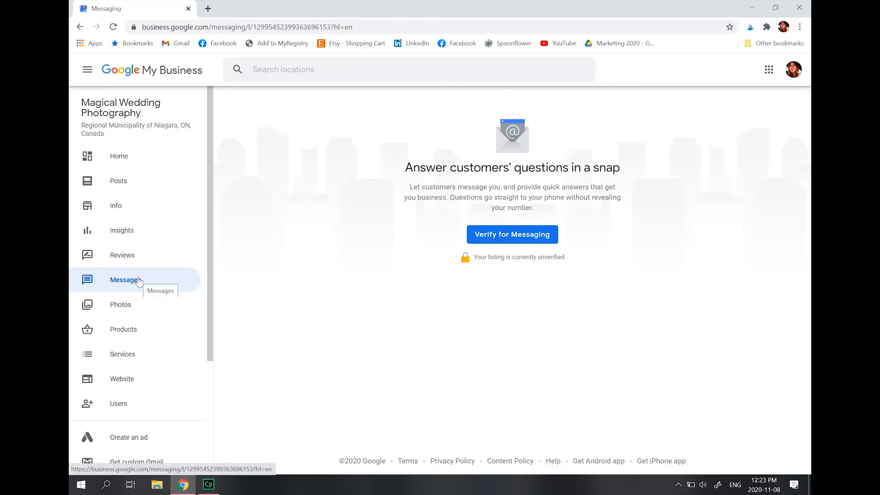
{"action": "left_click", "coordinate": [130, 311]}
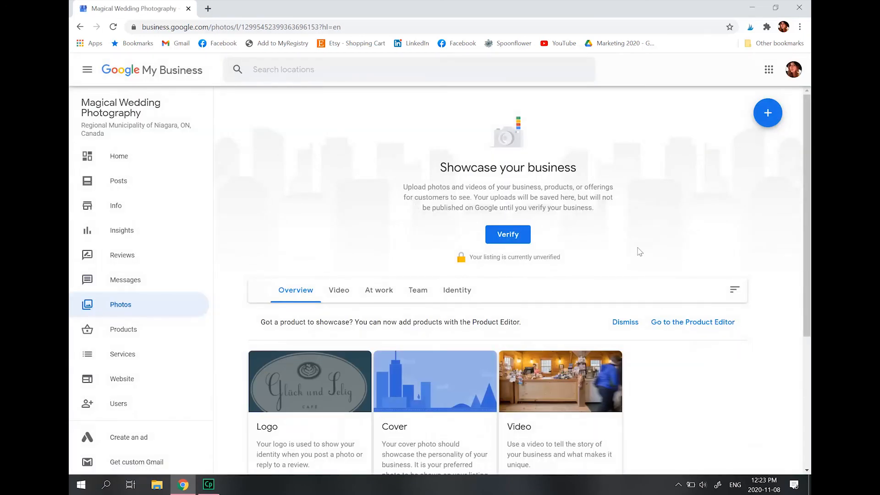
{"action": "scroll", "coordinate": [129, 230], "scroll_direction": "down", "scroll_amount": 3}
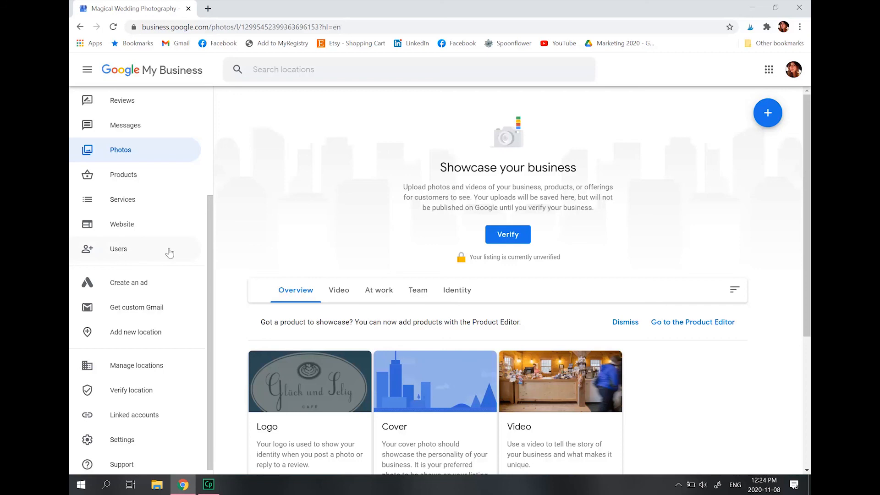
{"action": "scroll", "coordinate": [177, 240], "scroll_direction": "up", "scroll_amount": 4}
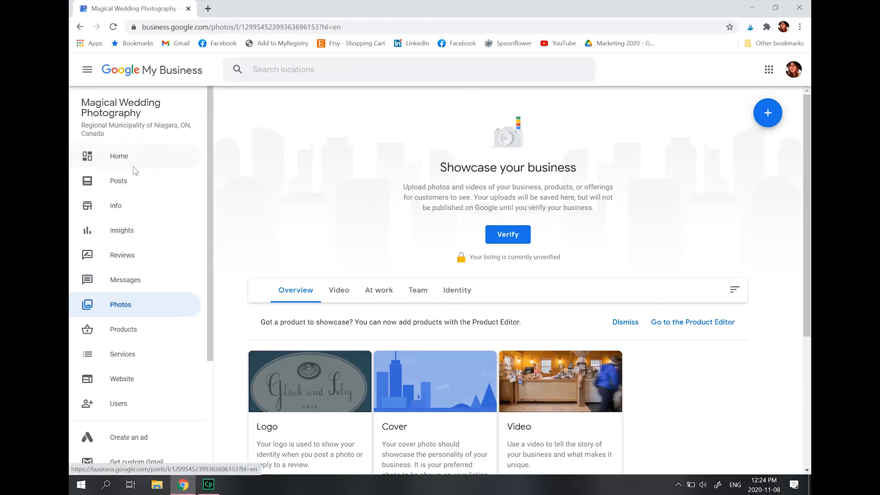